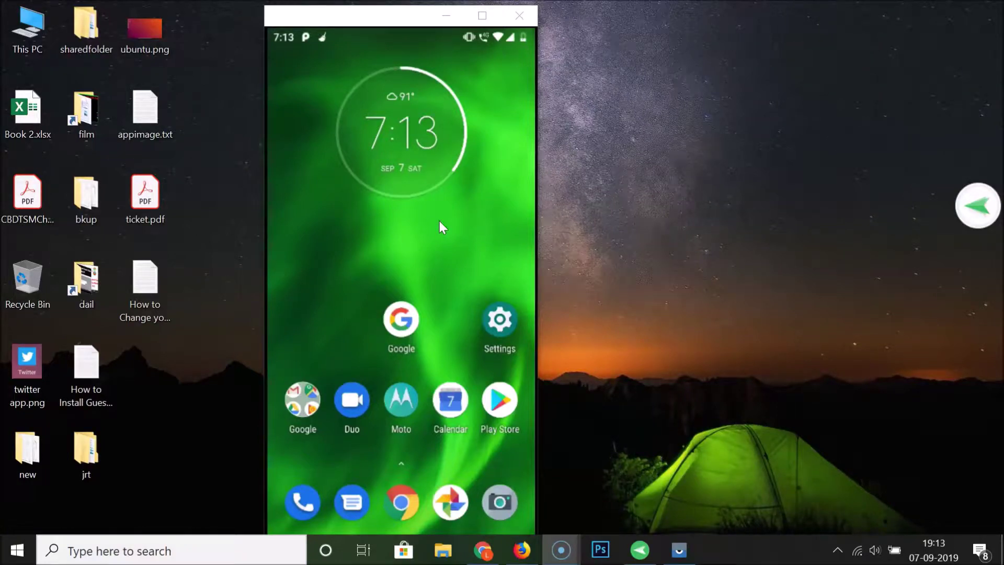
Launch Snapchat from the app drawer and open your own profile page
left_click(400, 240)
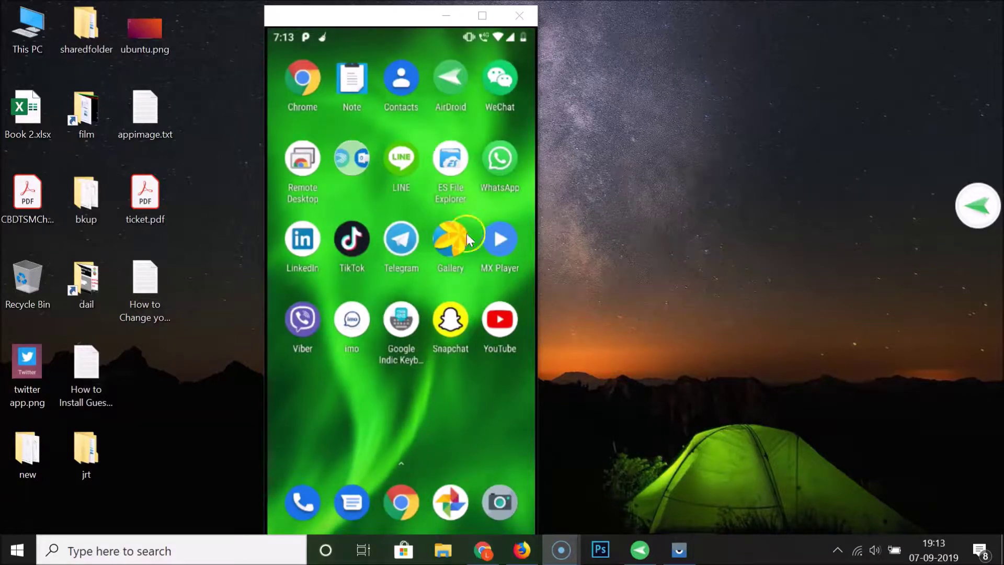
left_click(457, 324)
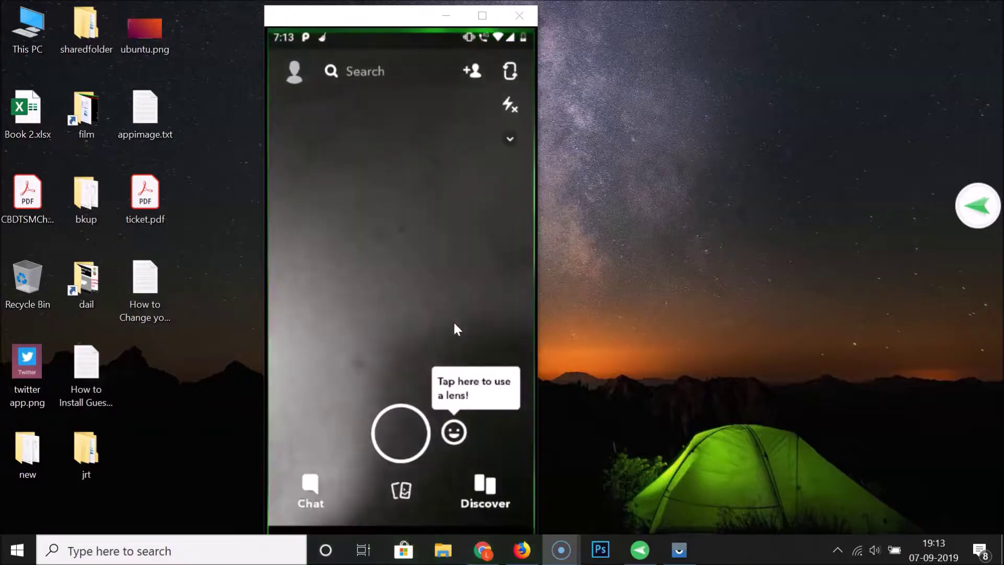
left_click(383, 319)
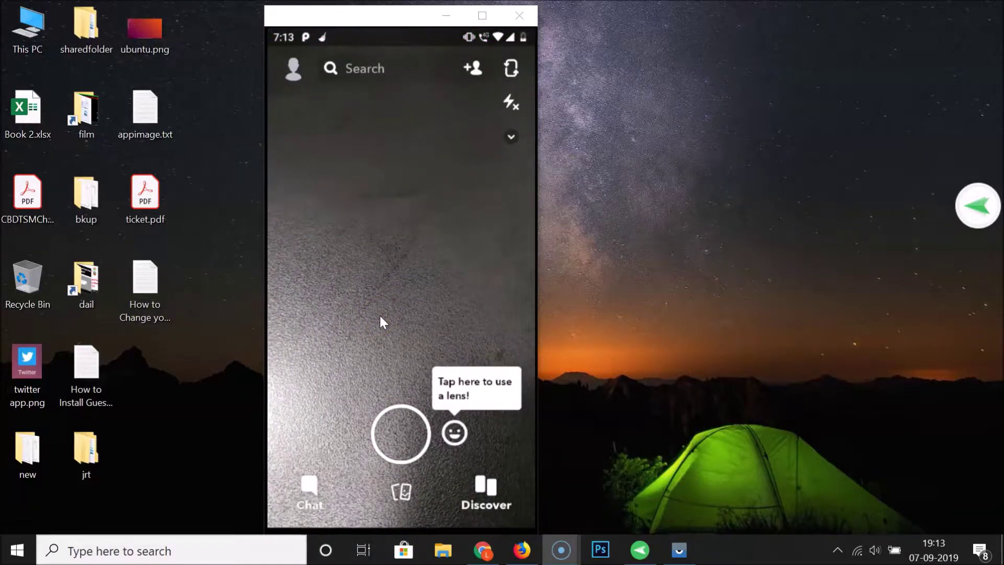
left_click(343, 190)
left_click(342, 369)
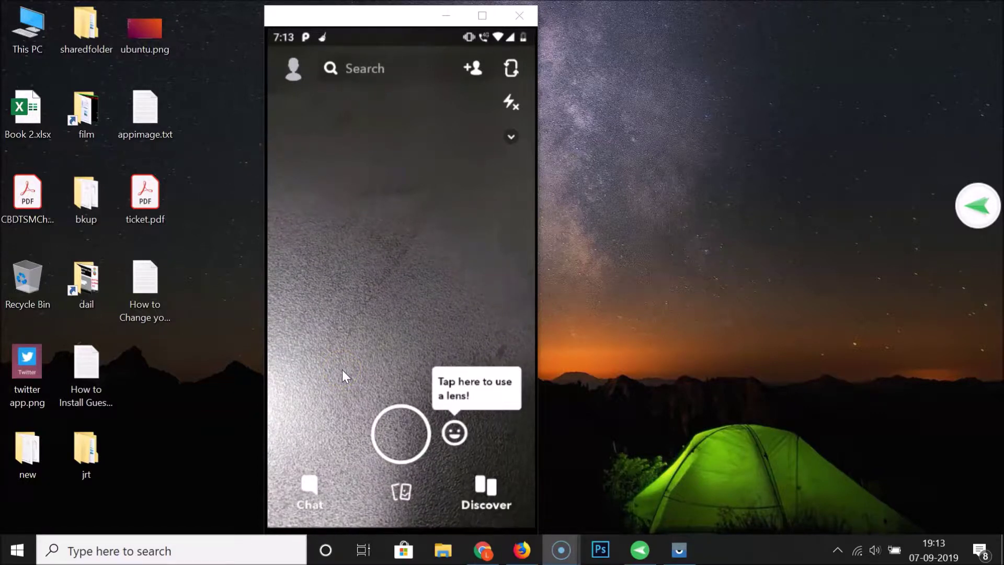
left_click(367, 289)
left_click(315, 84)
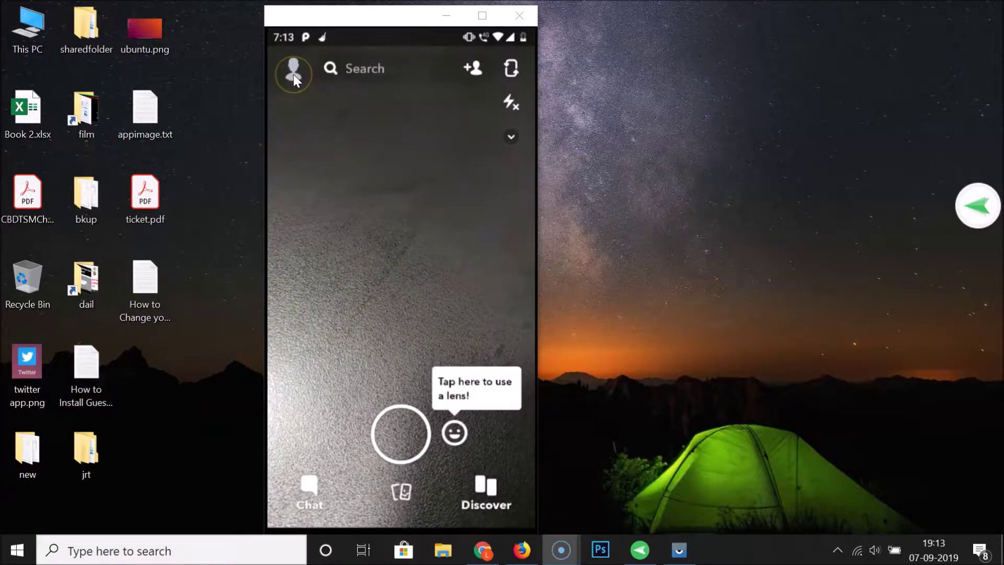
left_click(293, 74)
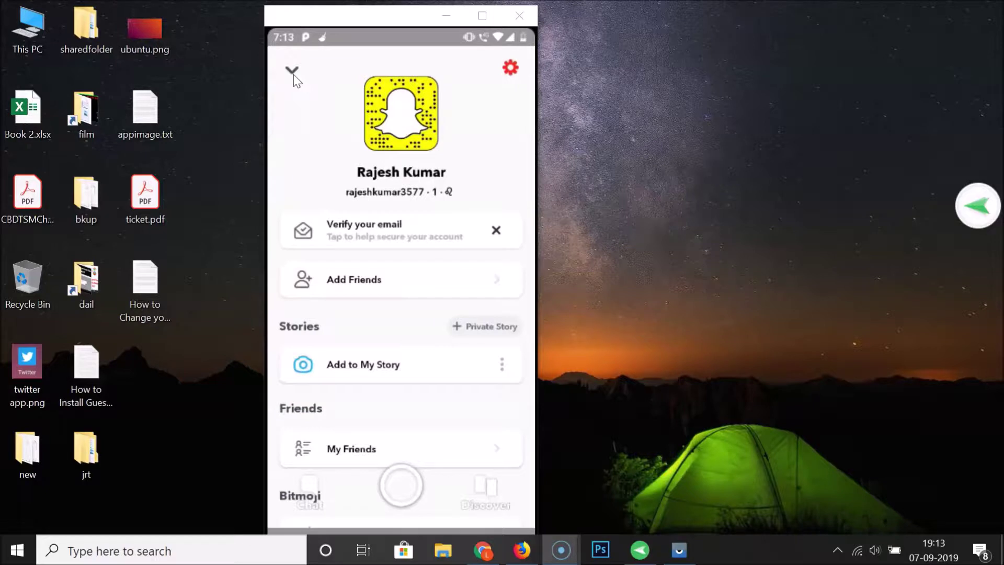
Open Snapchat Settings and scroll down to the Account Actions section
left_click(508, 73)
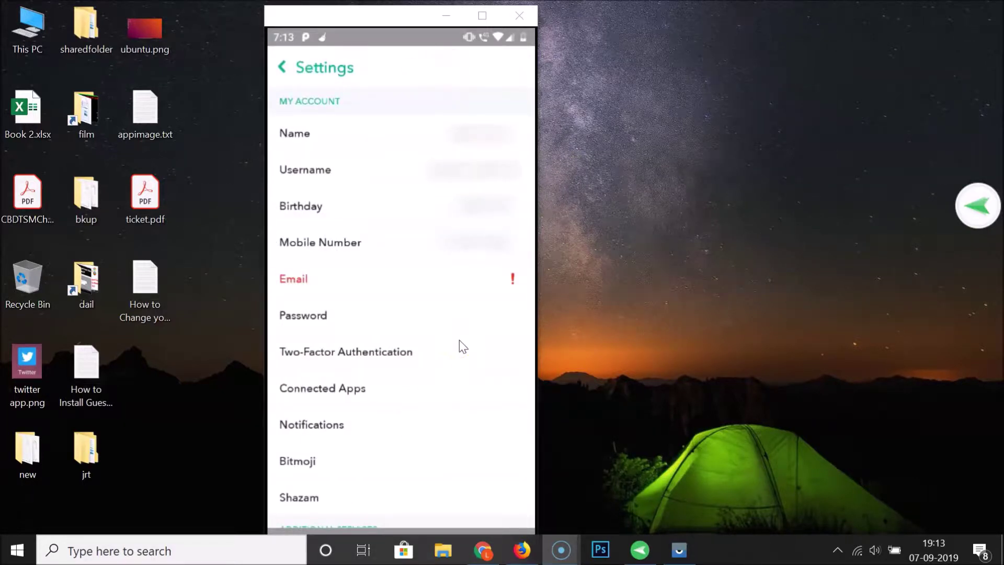
scroll(459, 339, "down", 15)
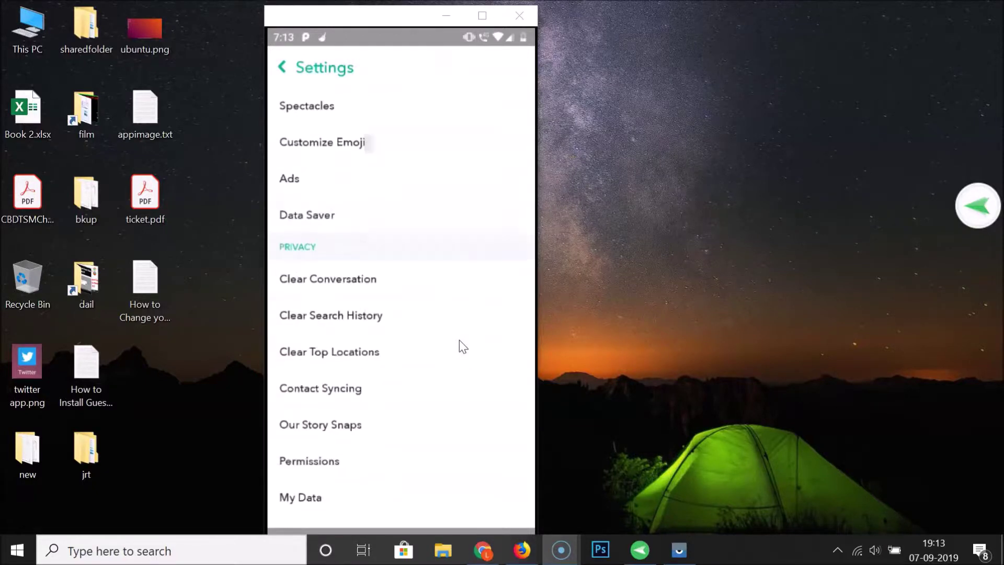
scroll(459, 341, "down", 4)
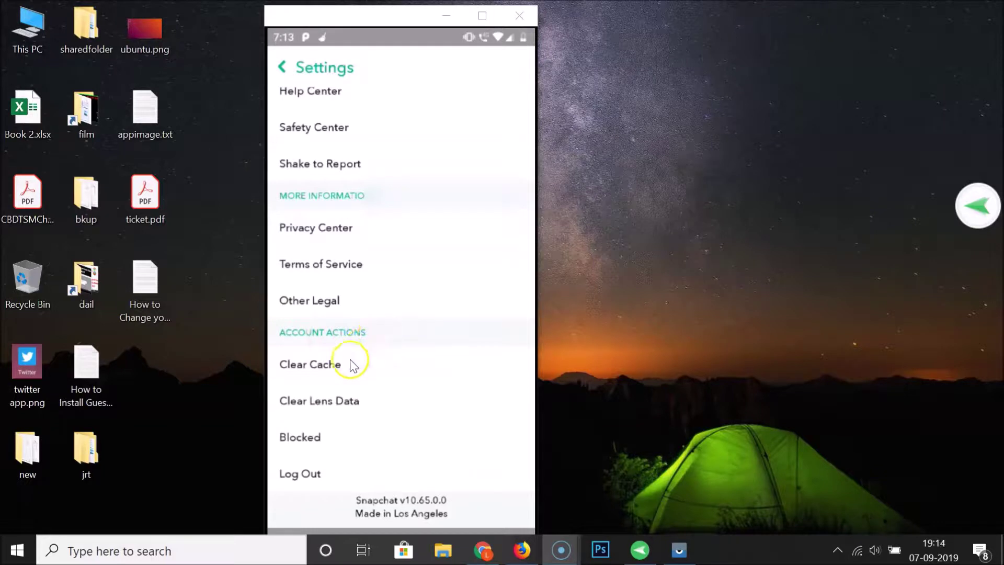
Unblock the single contact in the Blocked list, confirm Yes, and return to Settings
left_click(320, 437)
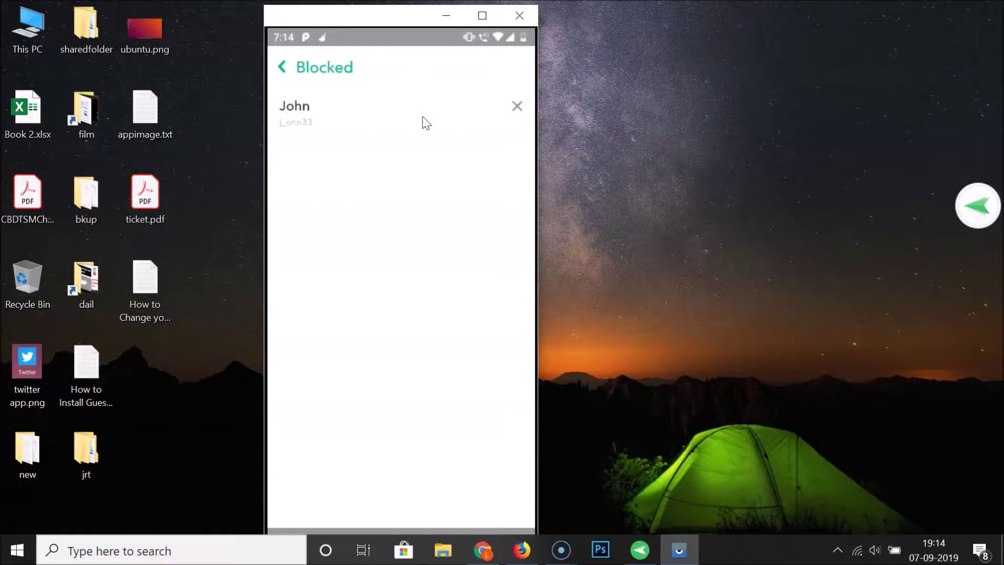
left_click(517, 106)
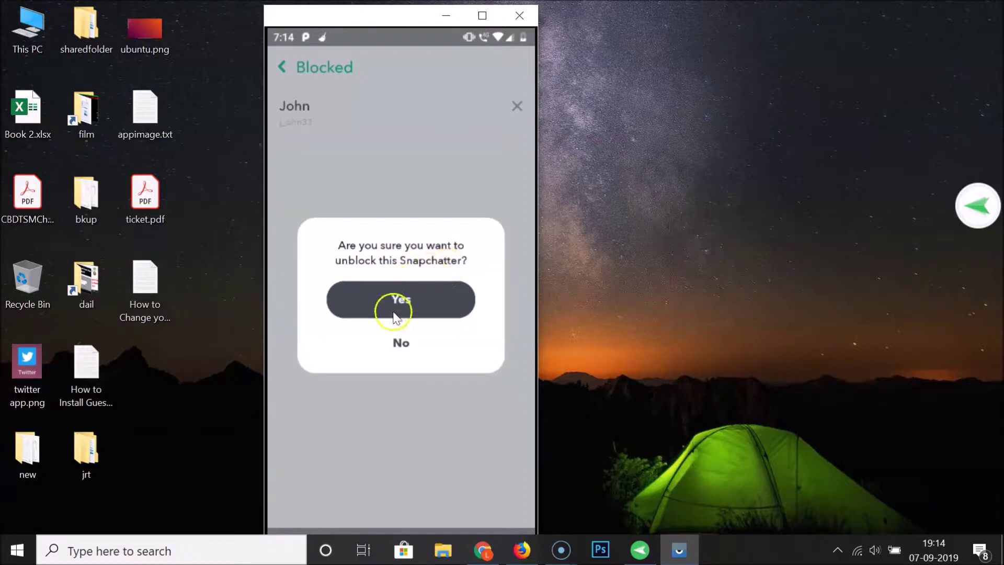
left_click(417, 311)
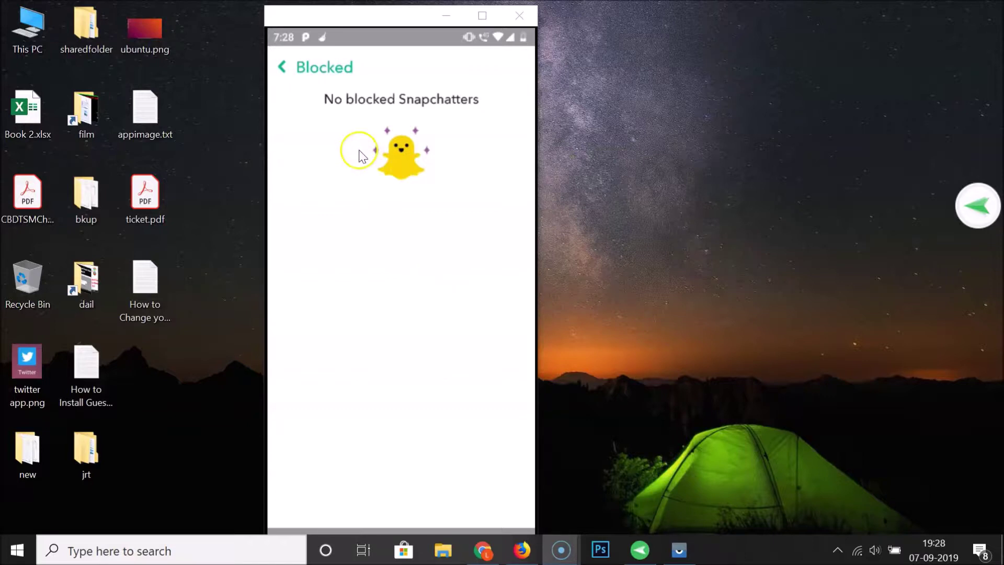
left_click(283, 67)
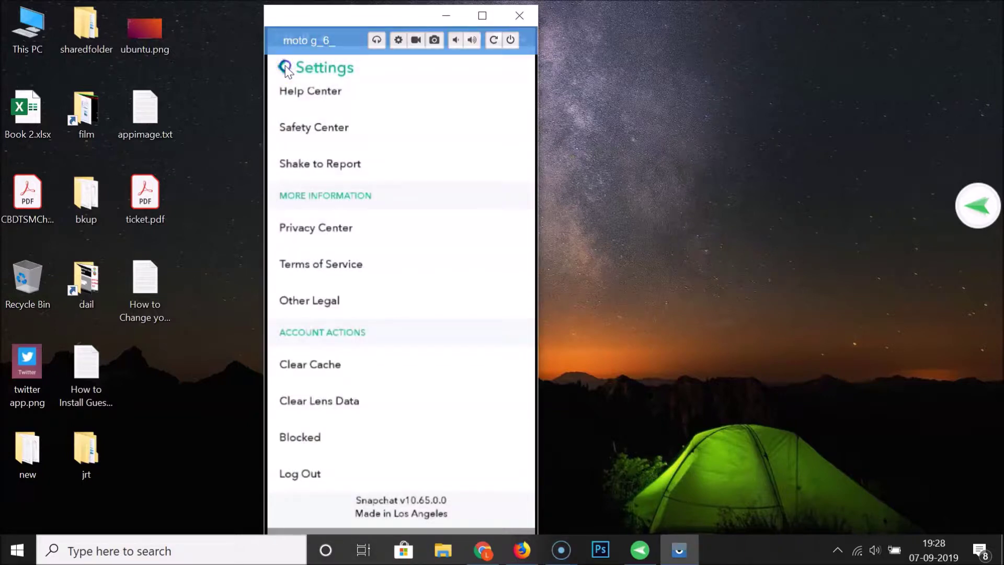
Search the phone contacts for the unblocked contact's username and add them as a friend
left_click(285, 67)
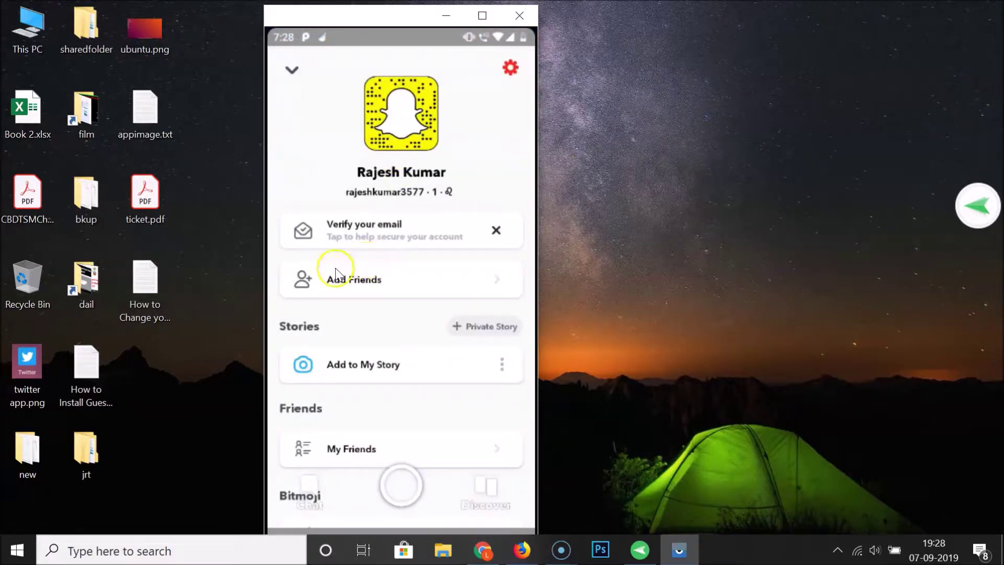
left_click(378, 281)
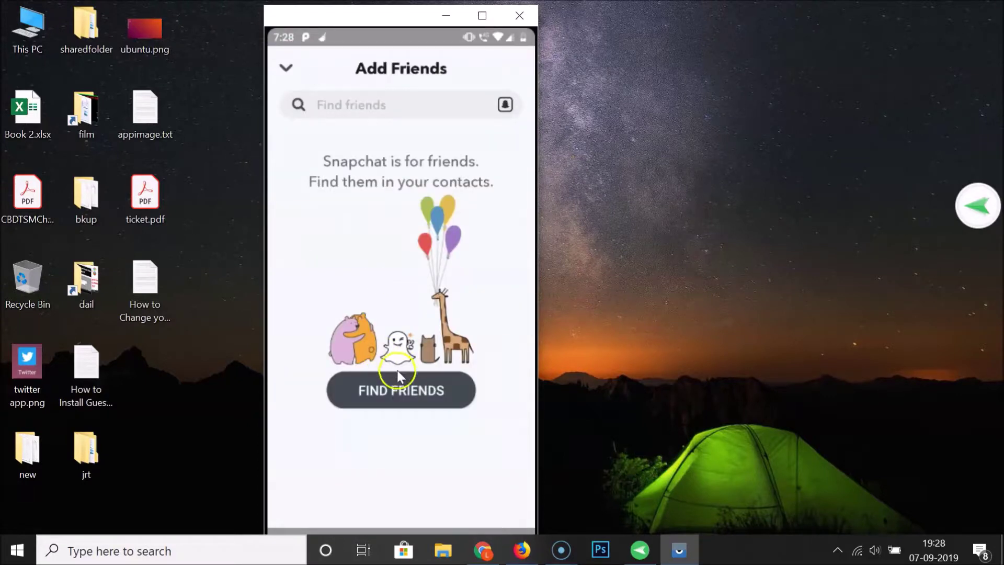
left_click(397, 392)
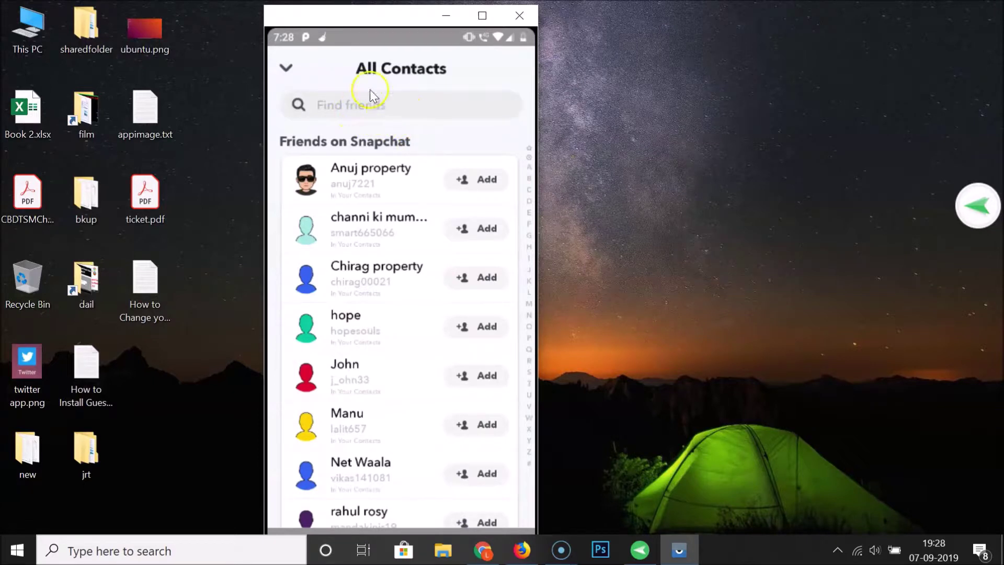
left_click(419, 112)
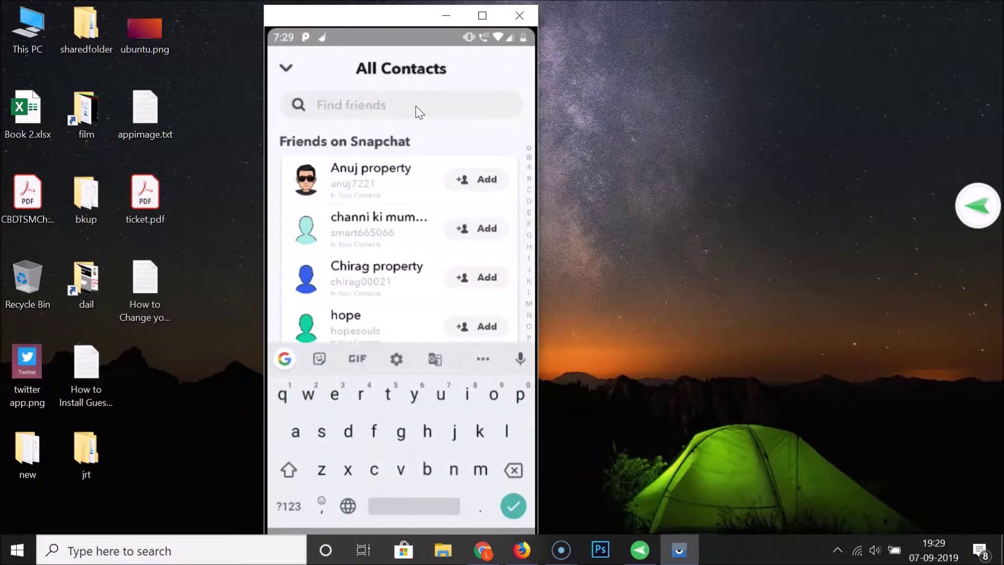
type("j")
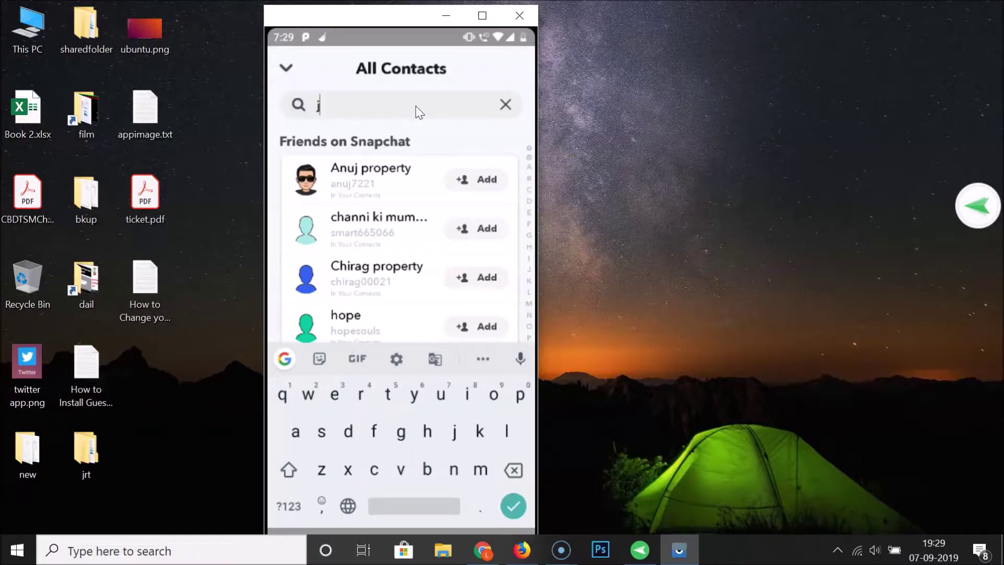
type("_")
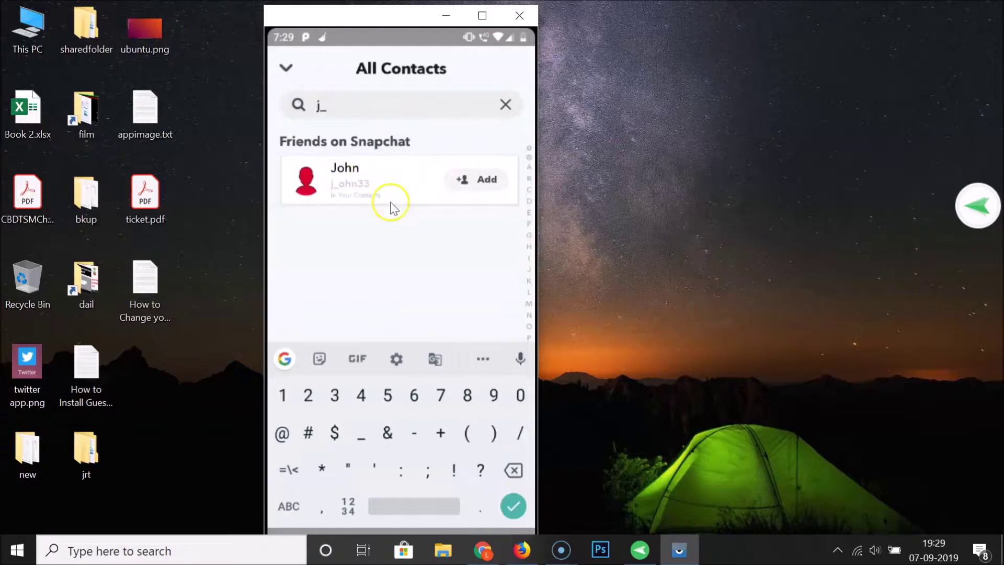
left_click(482, 180)
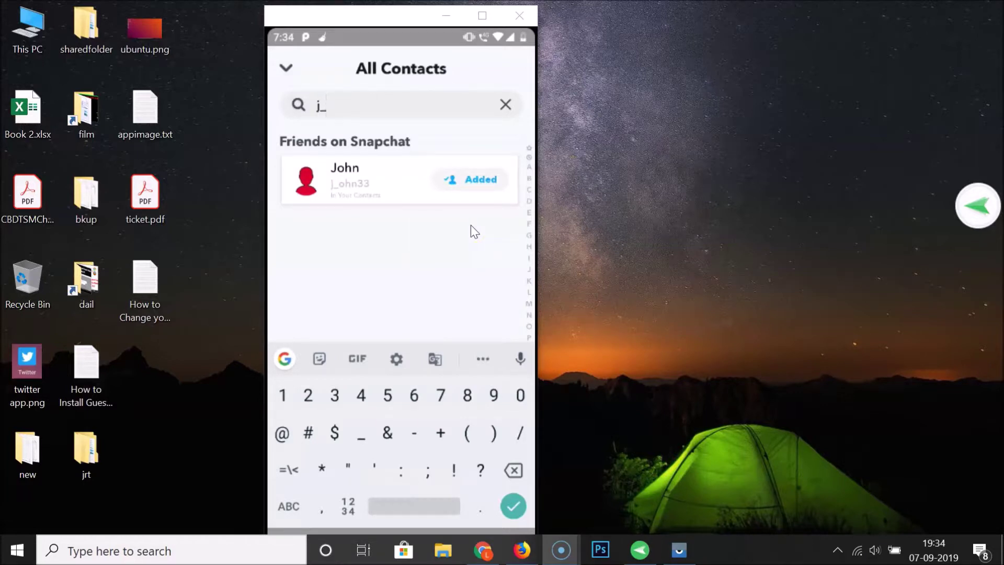
Accept the incoming friend request on the second phone's Add Friends page
left_click(637, 556)
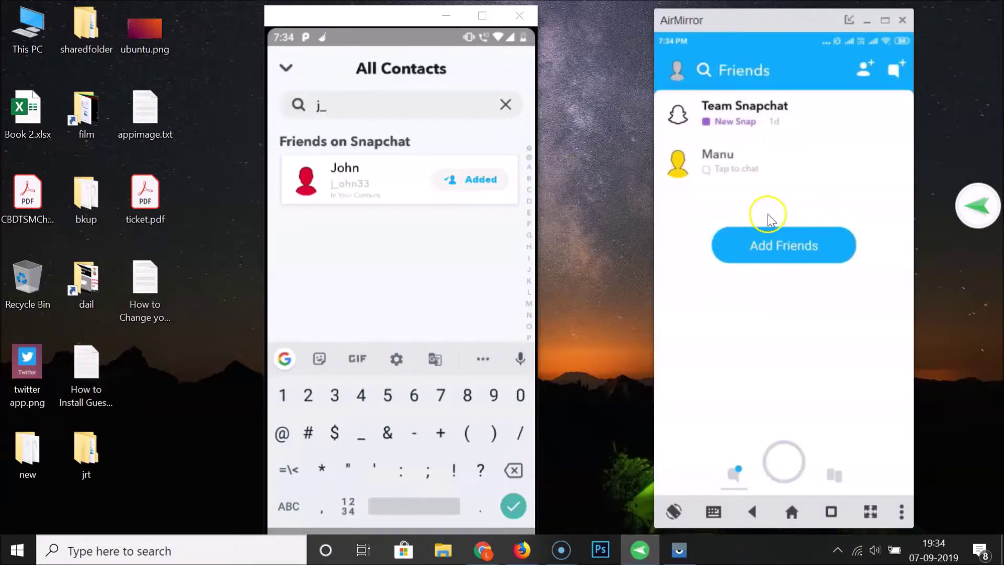
left_click(793, 251)
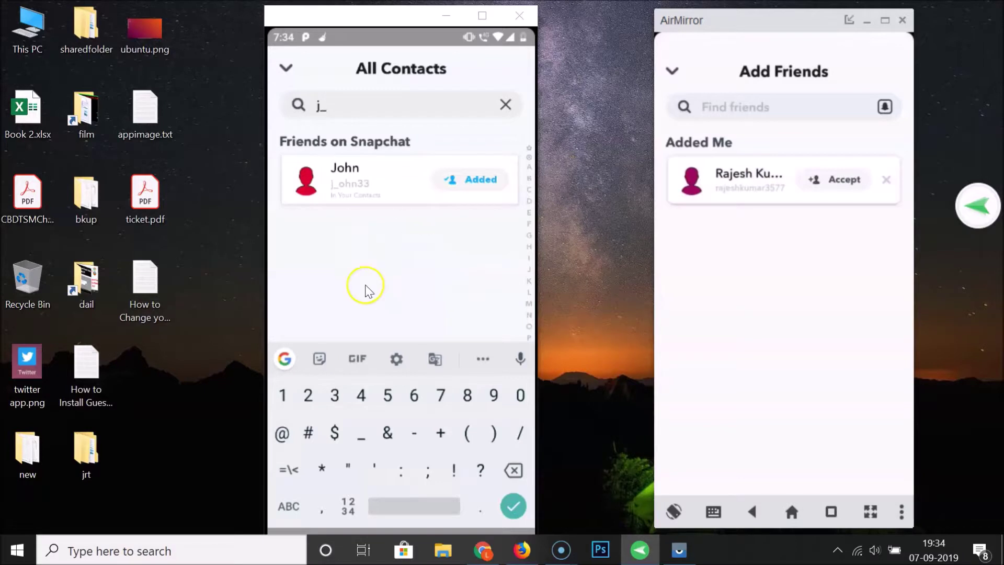
left_click(846, 181)
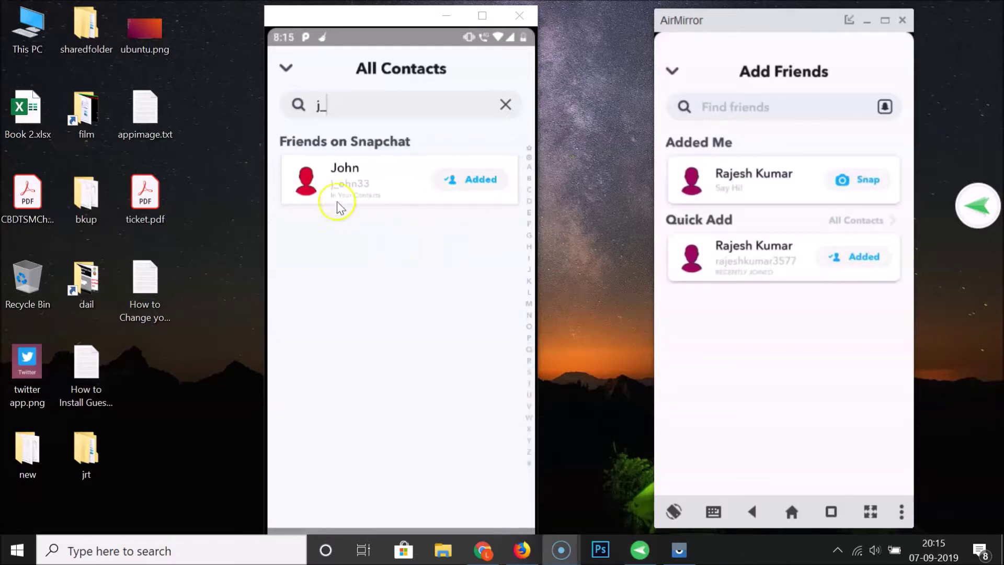
Send 'Hi' to the re-added friend, then open the new chat on the second phone
left_click(303, 185)
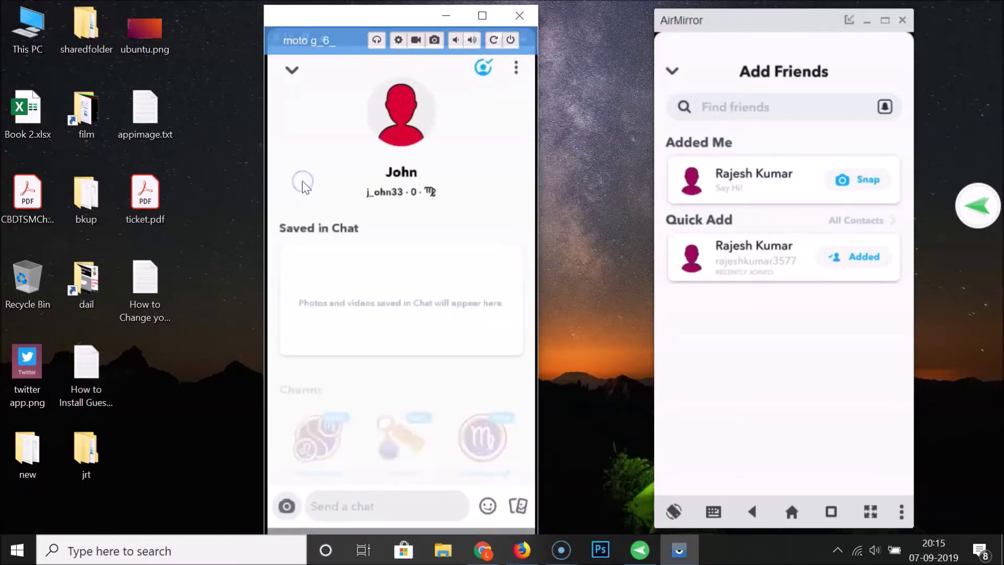
left_click_drag(393, 334, 366, 463)
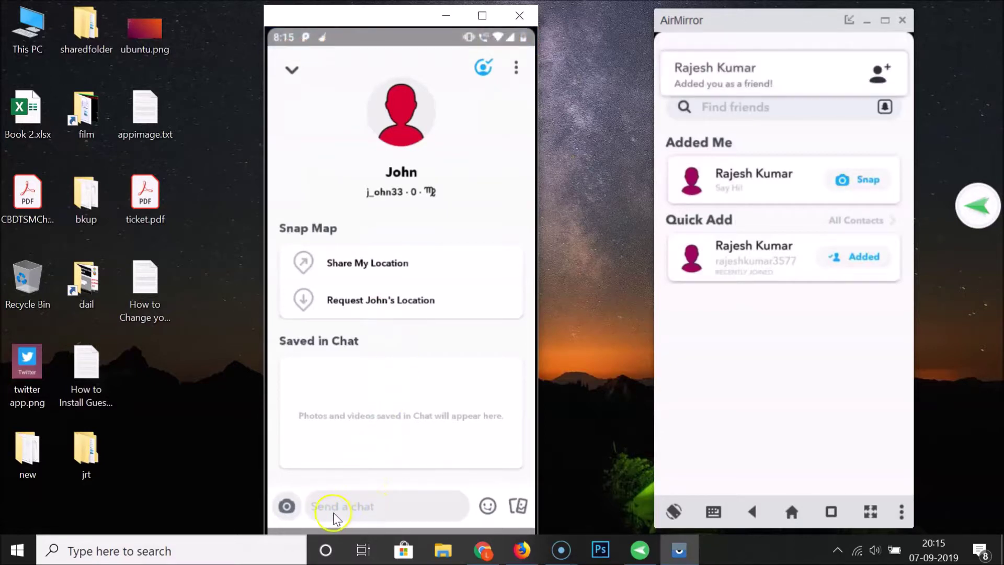
left_click(372, 515)
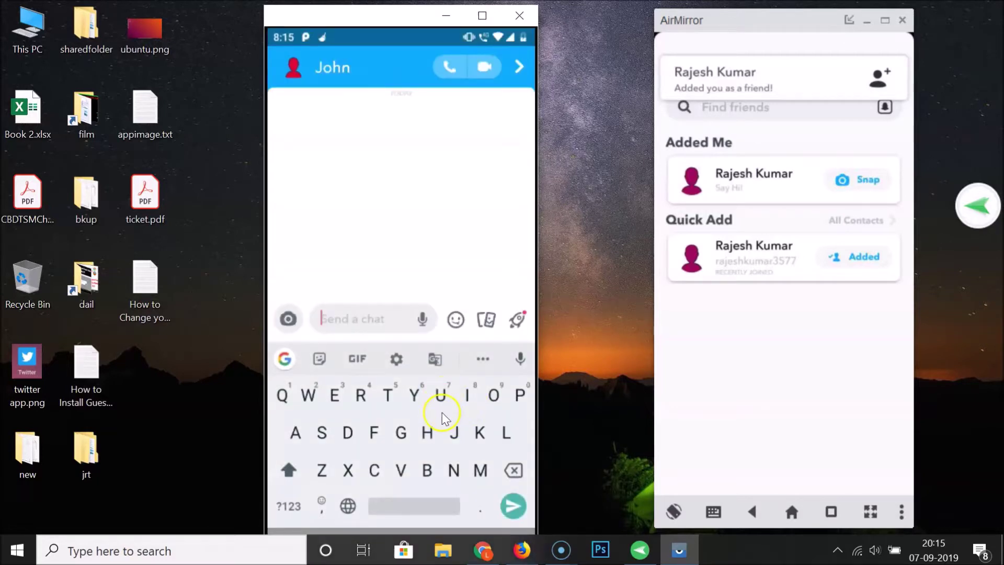
left_click(427, 432)
left_click(468, 396)
left_click(513, 507)
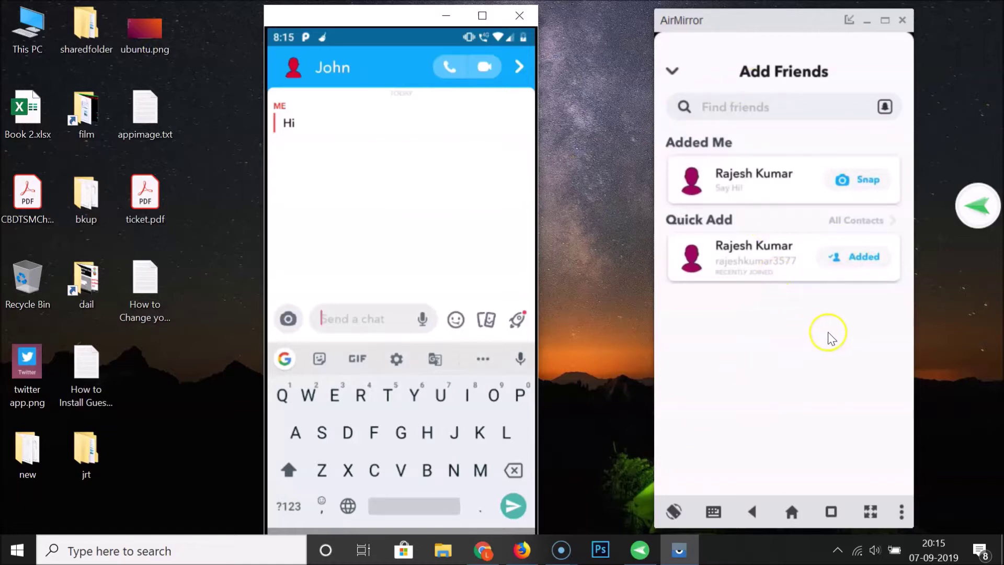
right_click(789, 324)
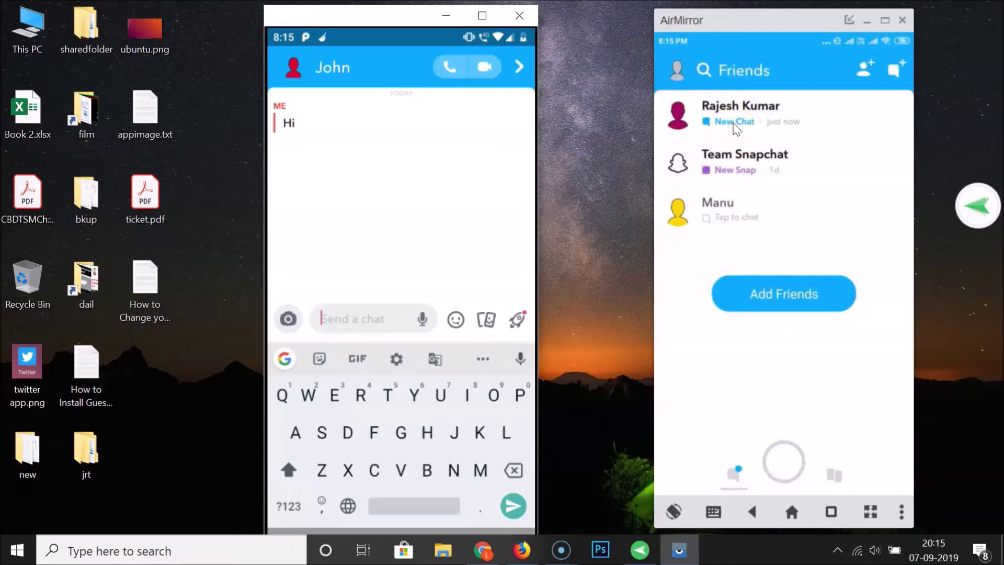
left_click(735, 124)
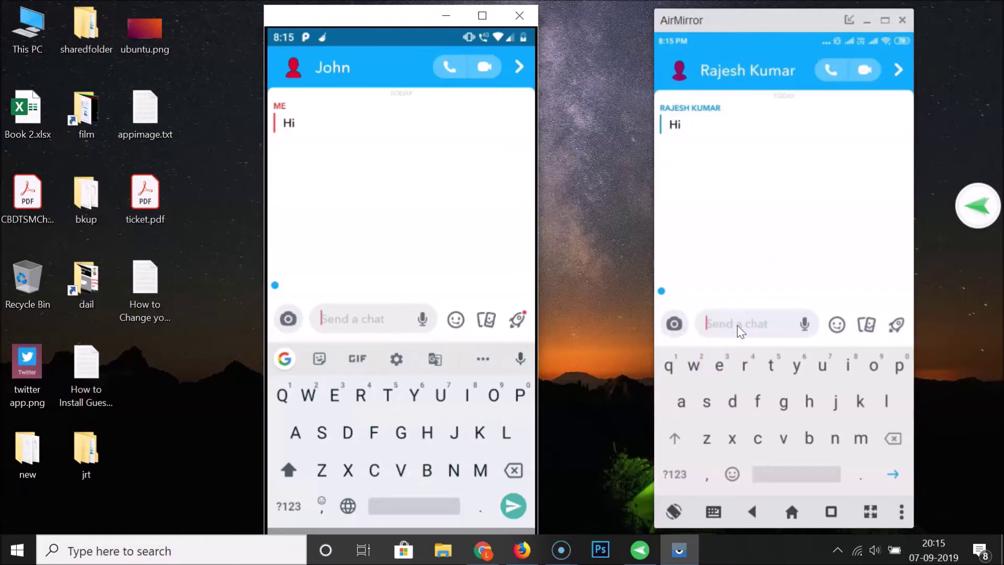
Reply 'hello' in the second phone's chat
type("he")
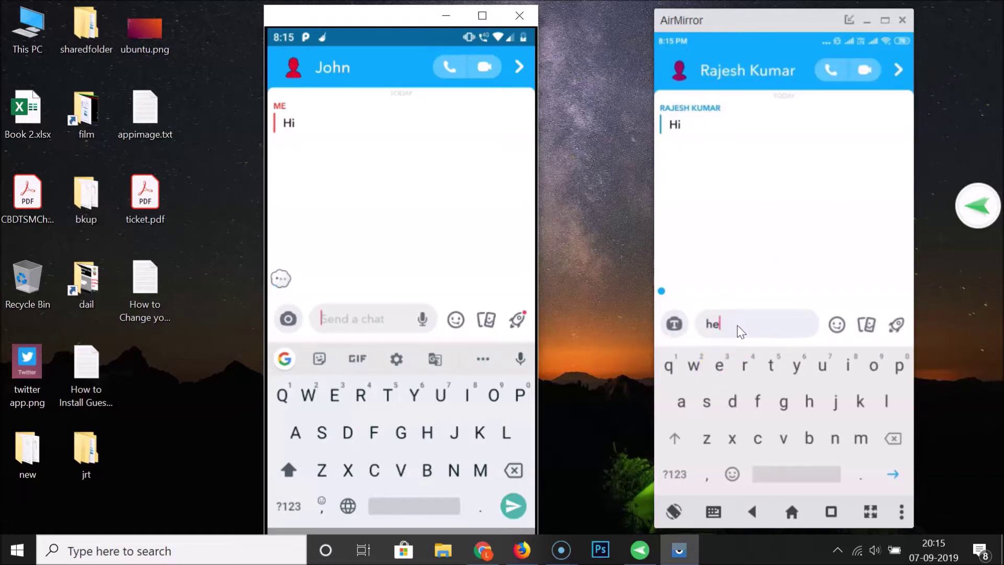
type("llo")
key("Return")
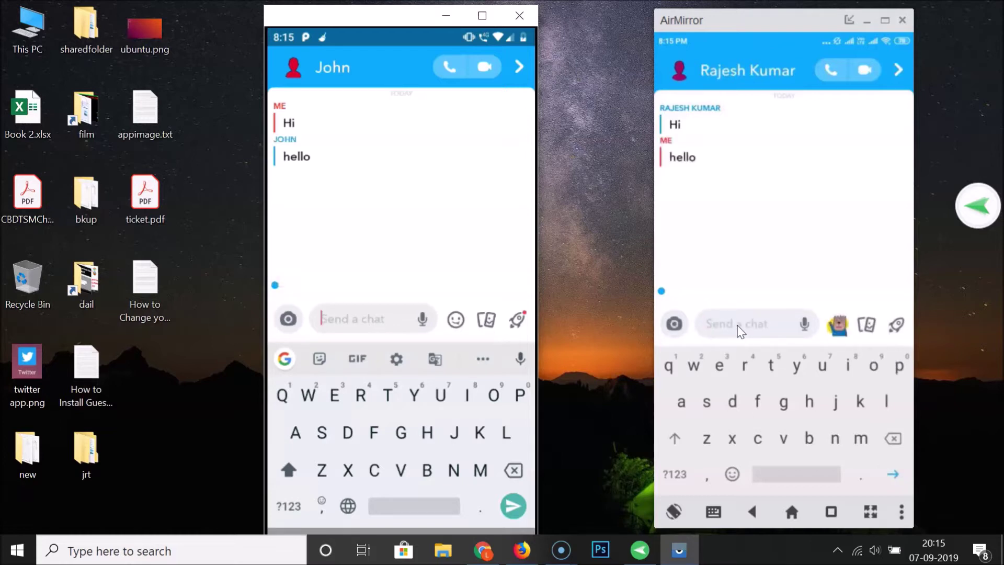